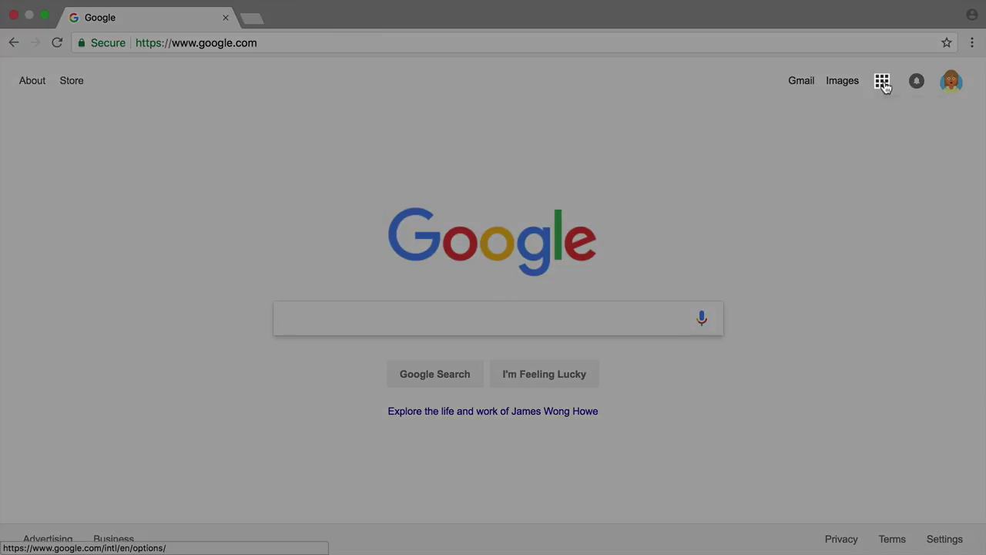
From the Google apps grid, start a blank Docs document titled 'Woodstyles by Juliana Flyer'.
left_click(883, 81)
scroll(888, 194, "down", 4)
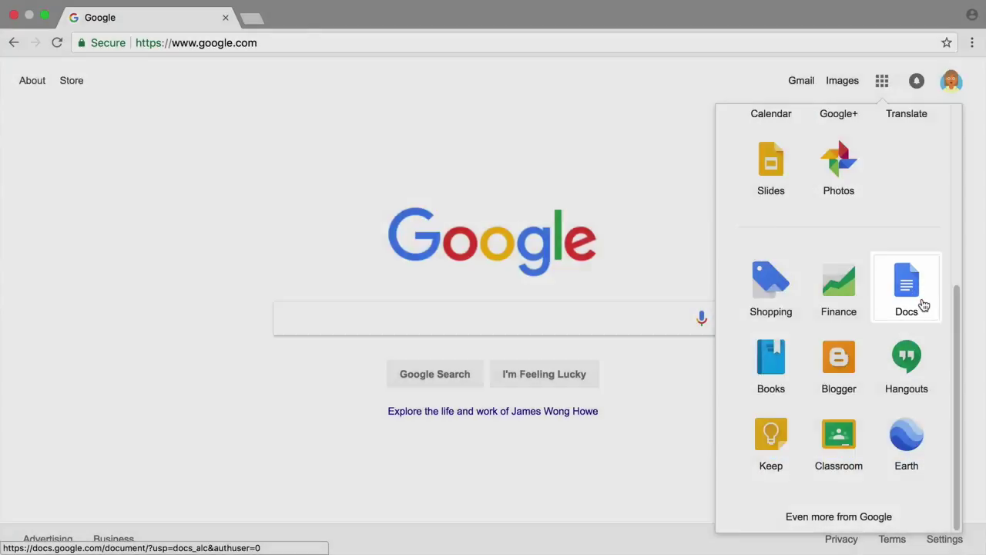
left_click(923, 306)
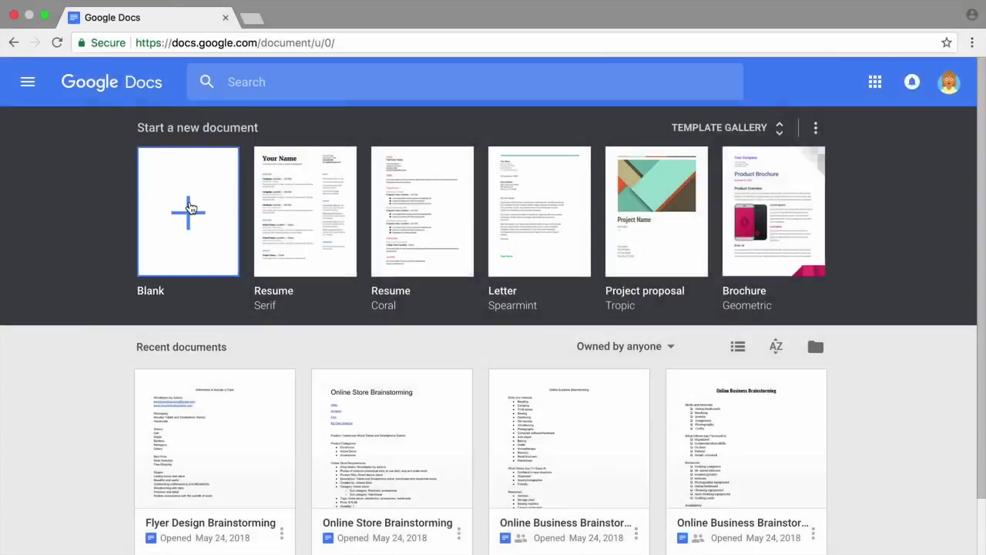
left_click(190, 206)
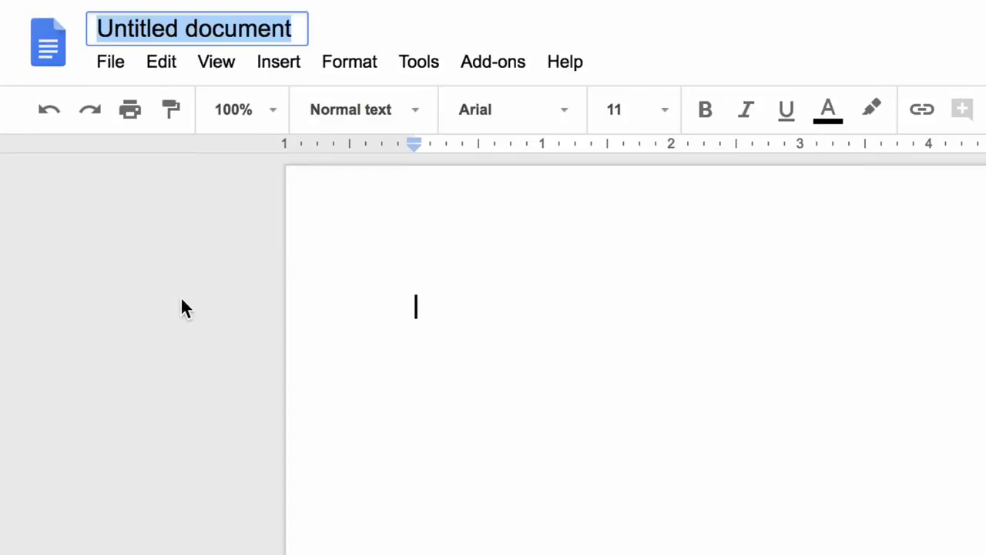
type("Woodstyles by Juliana Flyer")
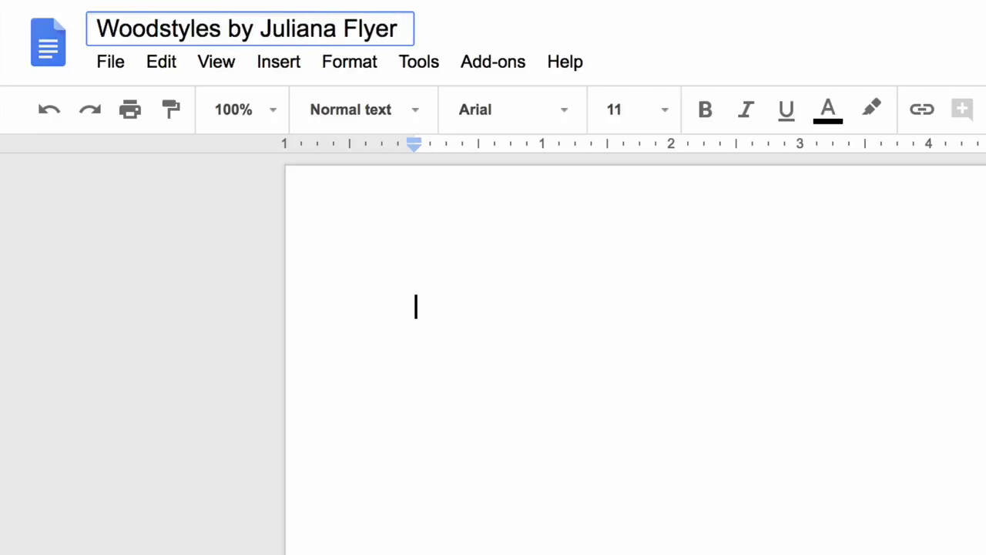
key("Return")
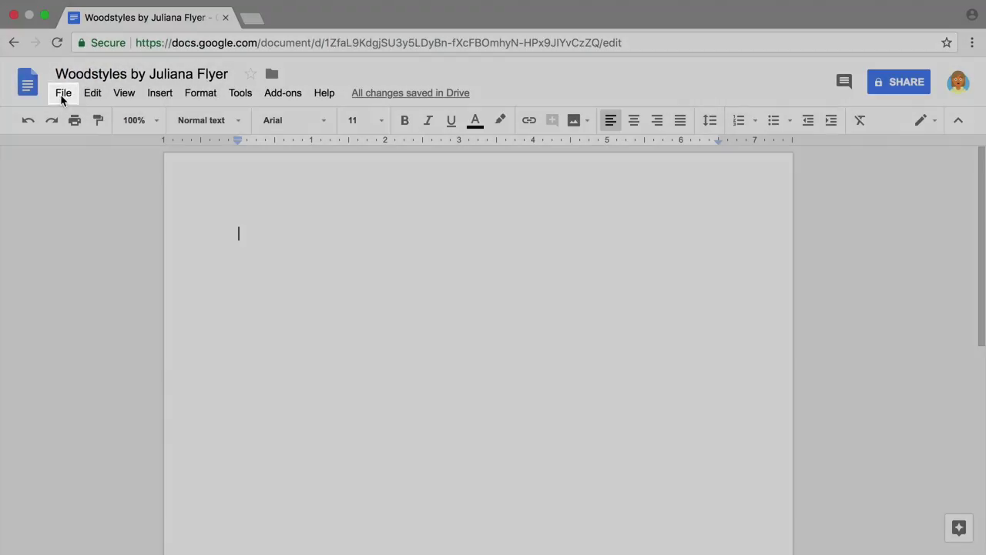
left_click(63, 93)
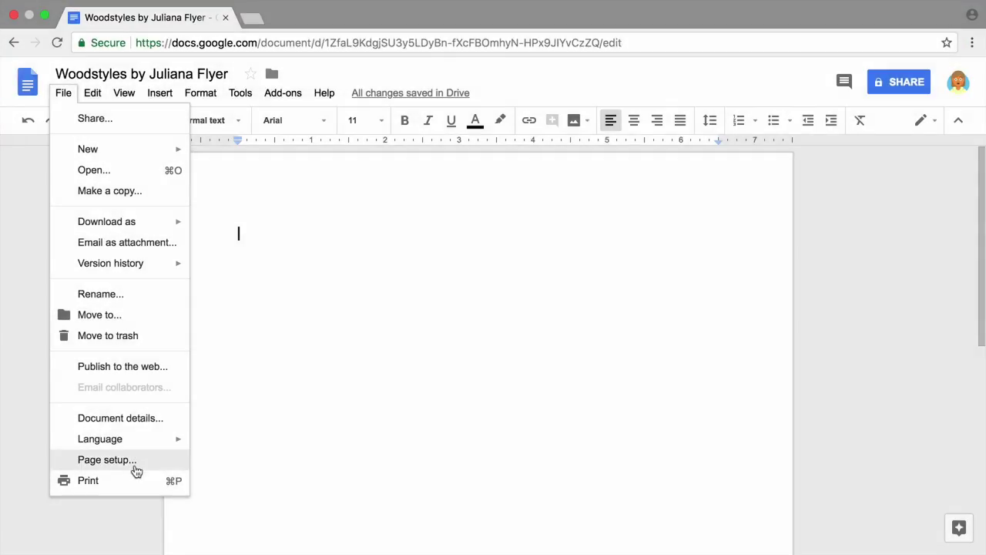
Set the page to portrait Letter (8.5" x 11") paper in Page setup.
left_click(135, 470)
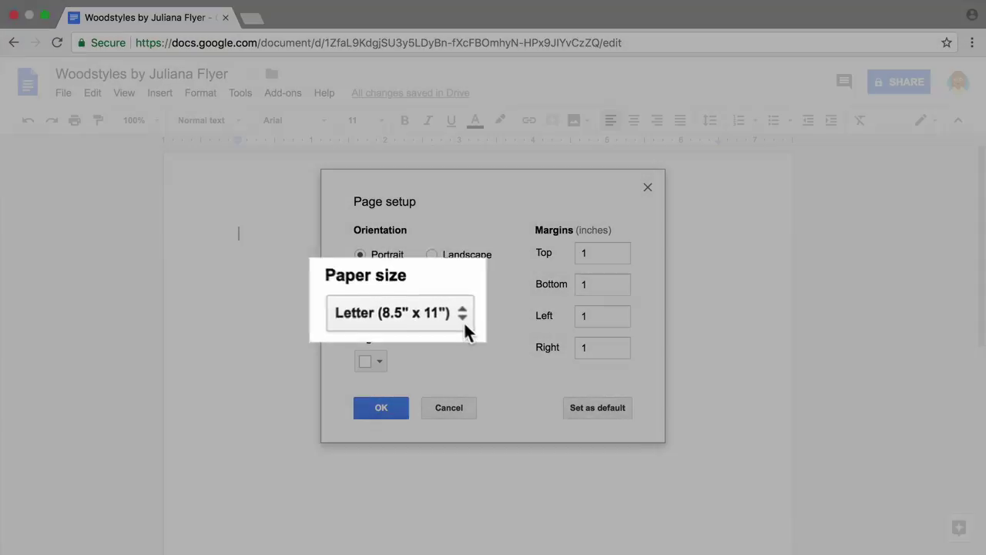
left_click(439, 316)
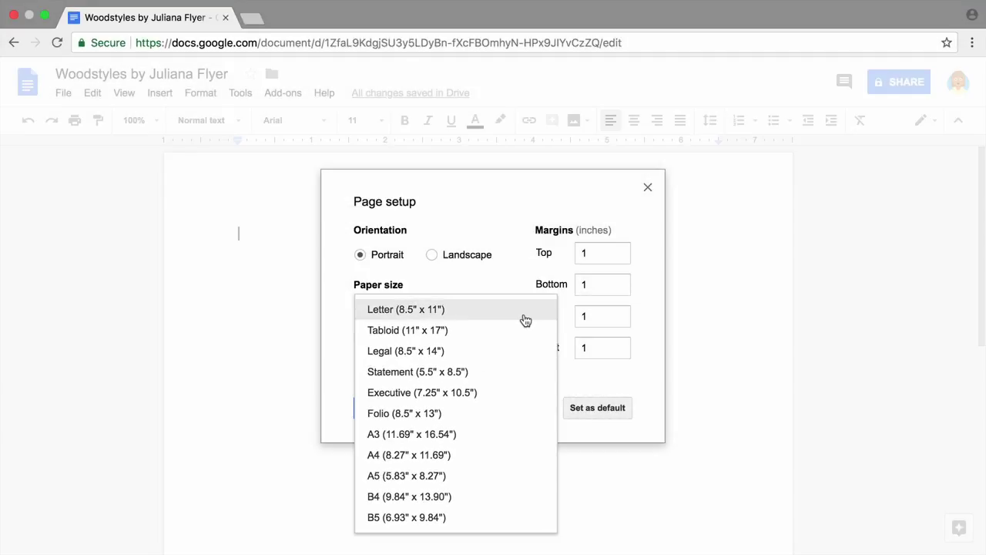
left_click(524, 319)
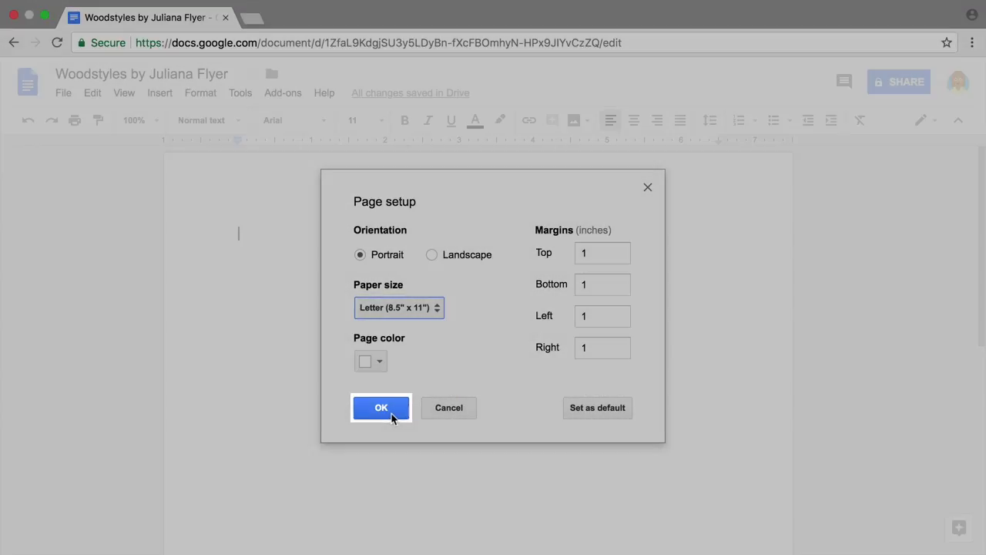
left_click(391, 415)
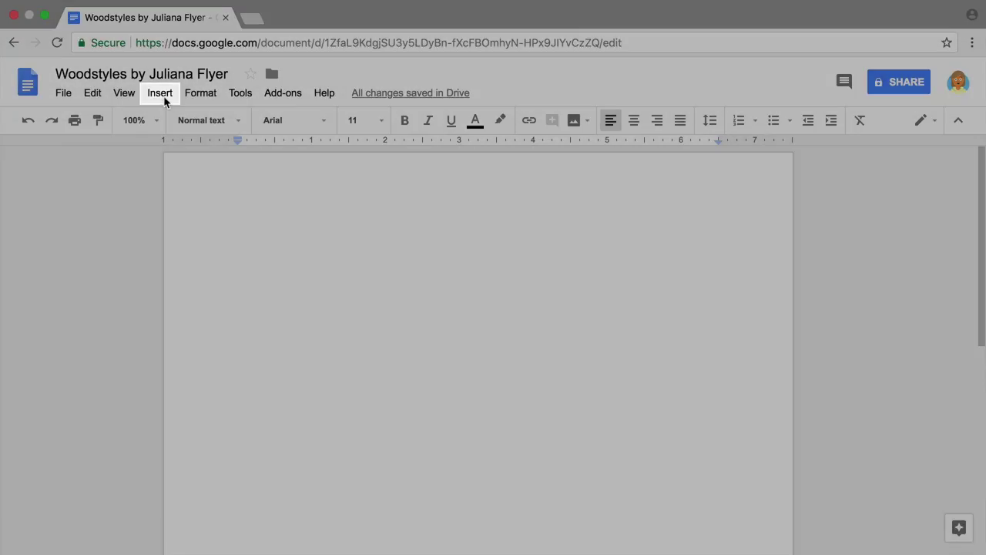
Upload Logo.png from Downloads as an image at the top of the flyer.
left_click(165, 100)
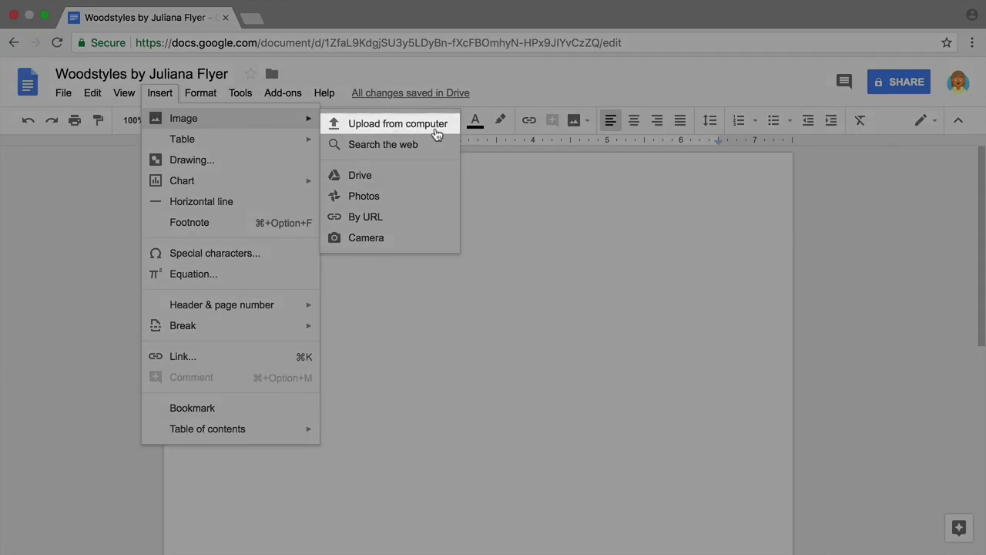
left_click(436, 125)
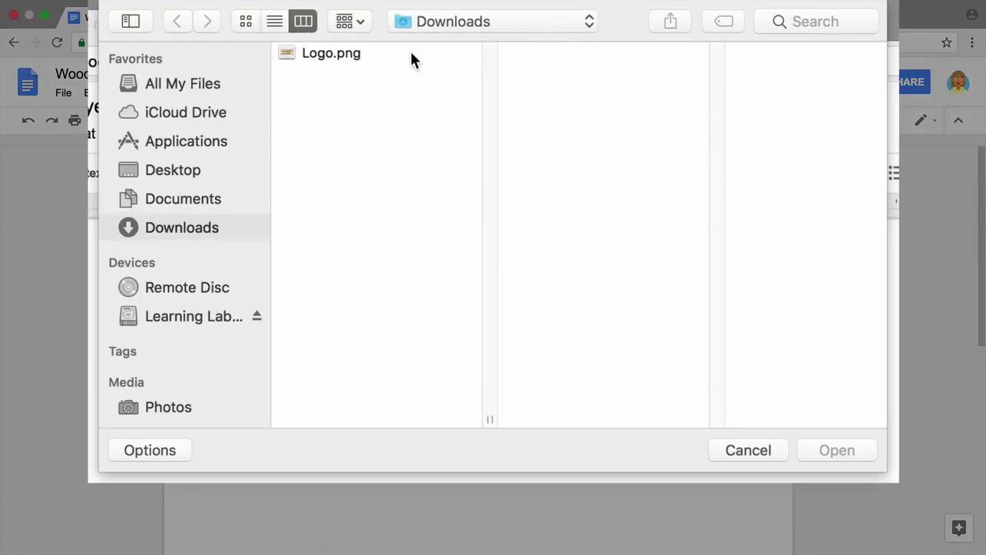
left_click(437, 35)
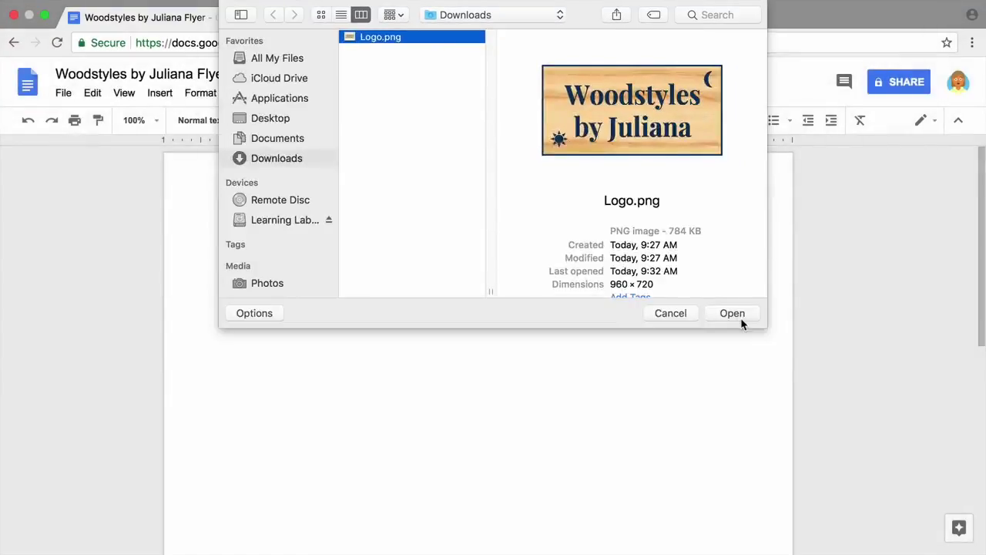
left_click(732, 314)
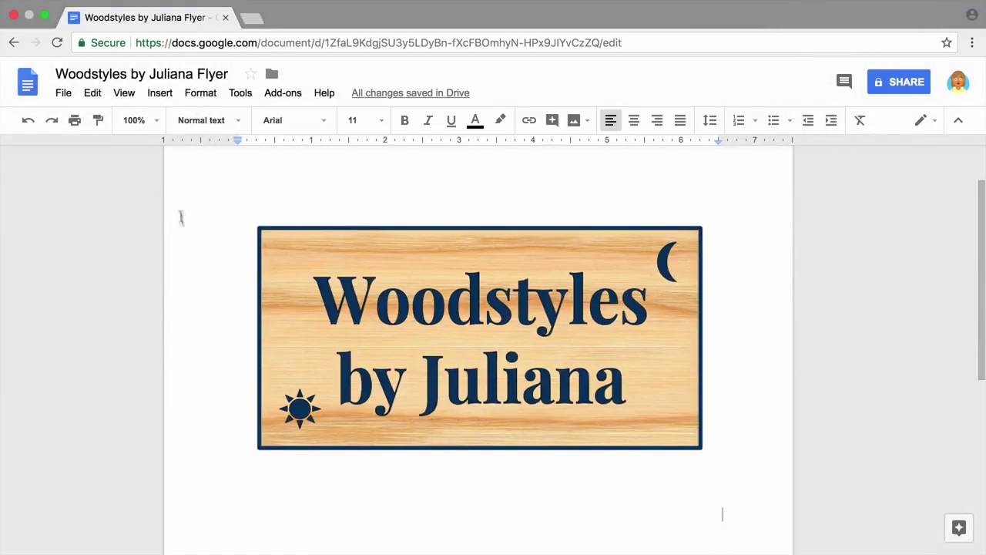
left_click(159, 122)
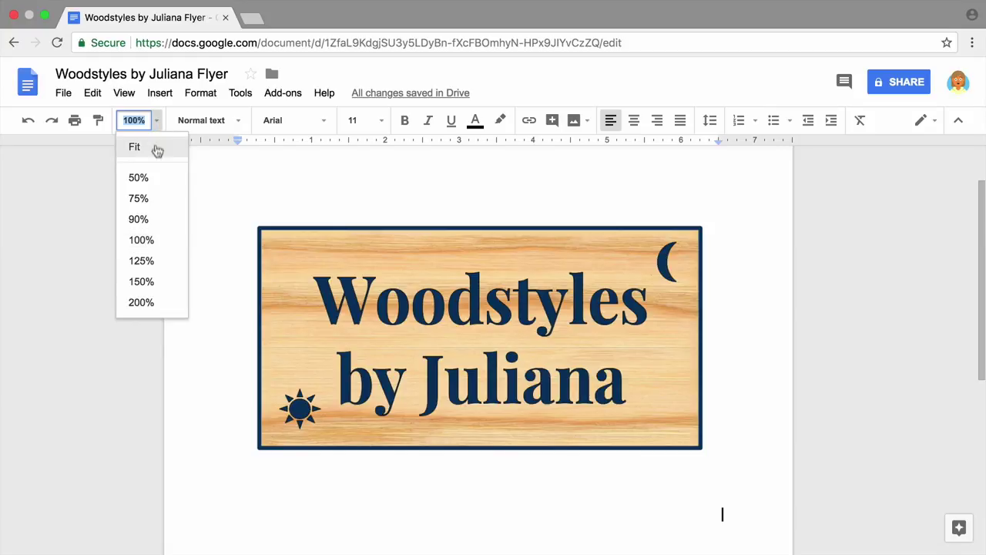
Zoom to 90% and set the logo to wrap text with a 0" margin.
left_click(168, 223)
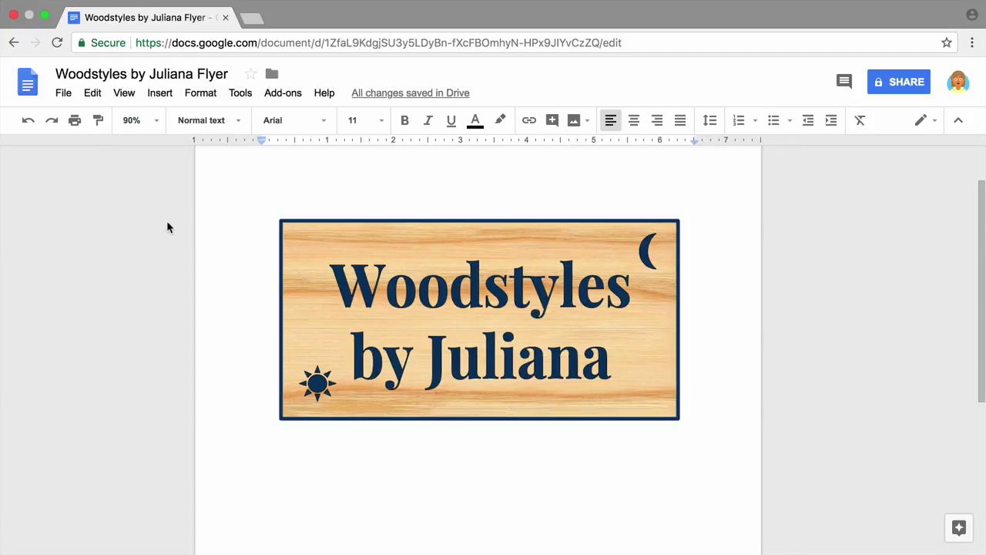
left_click(434, 266)
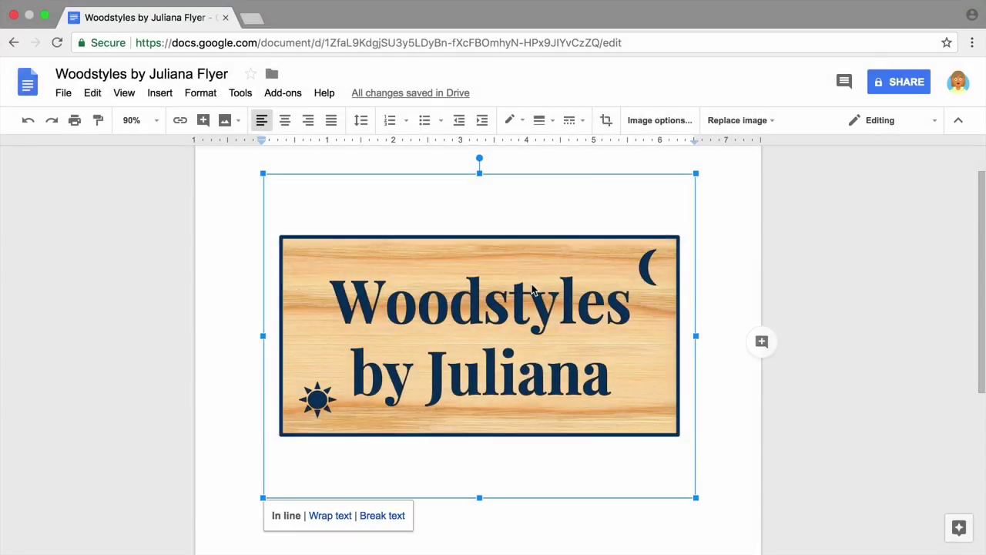
scroll(535, 293, "down", 1)
scroll(532, 289, "down", 1)
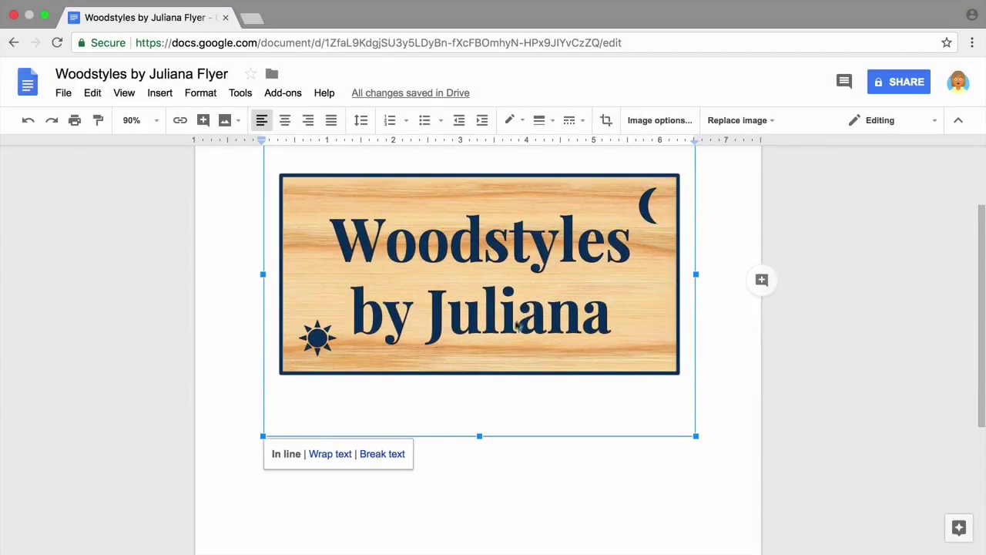
left_click(330, 454)
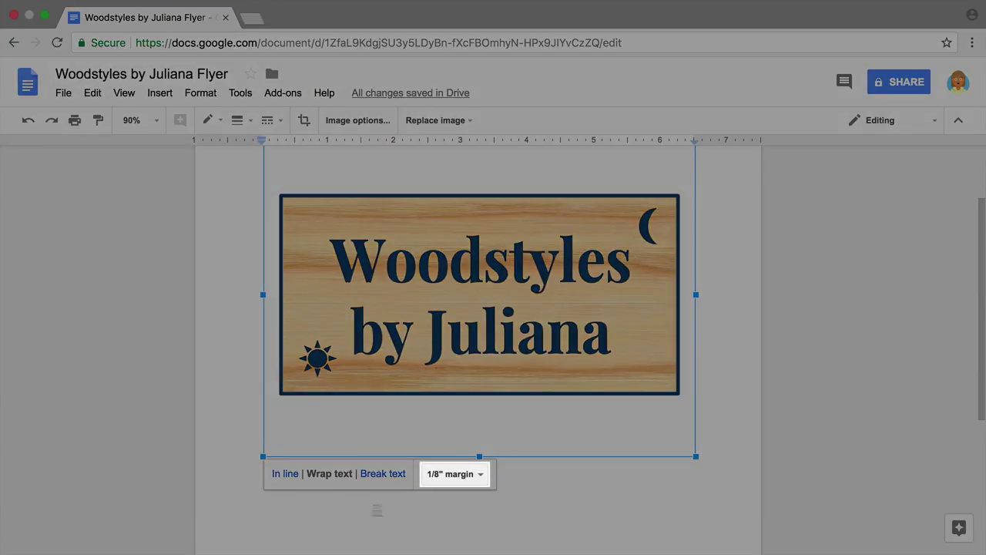
left_click(464, 478)
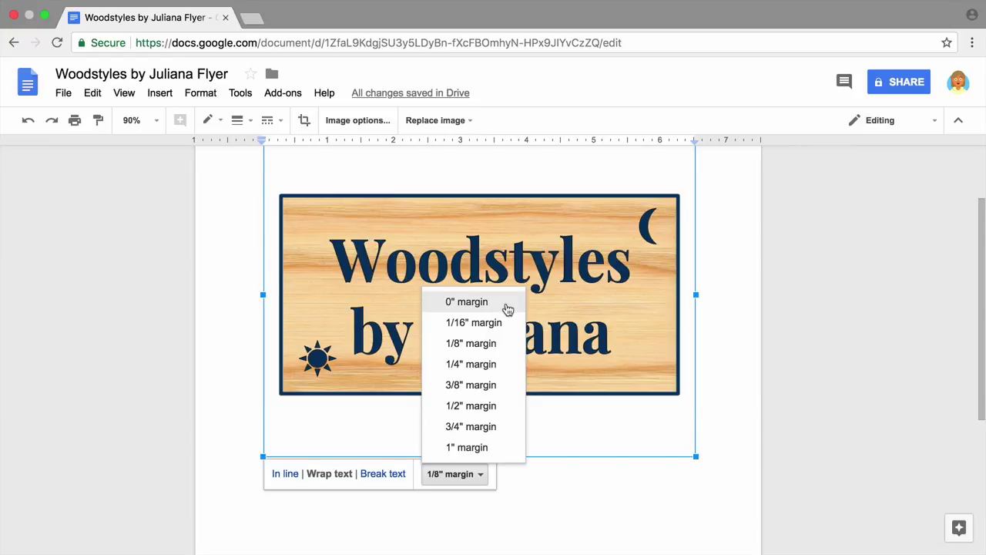
left_click(467, 302)
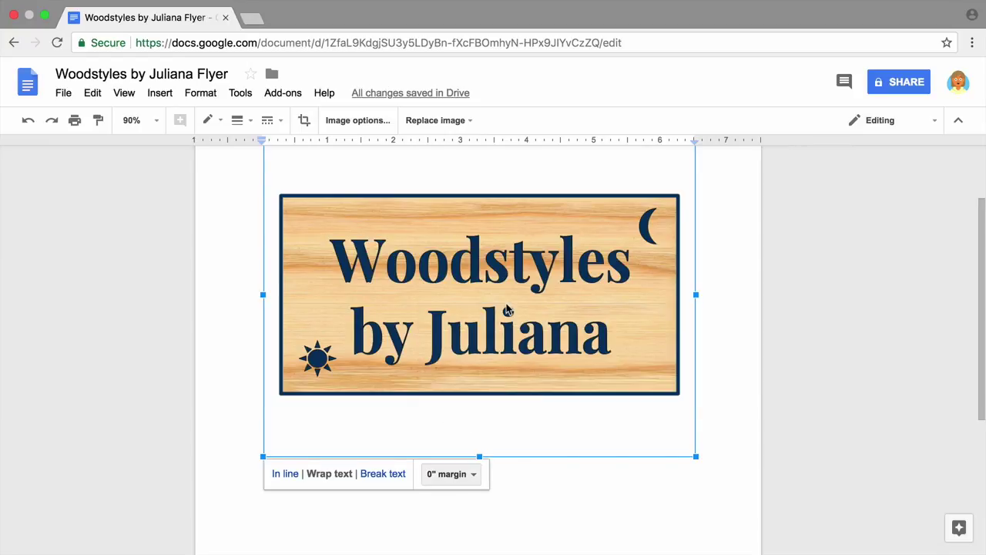
Crop the logo's blank space on all four sides down to the sign's border.
right_click(509, 307)
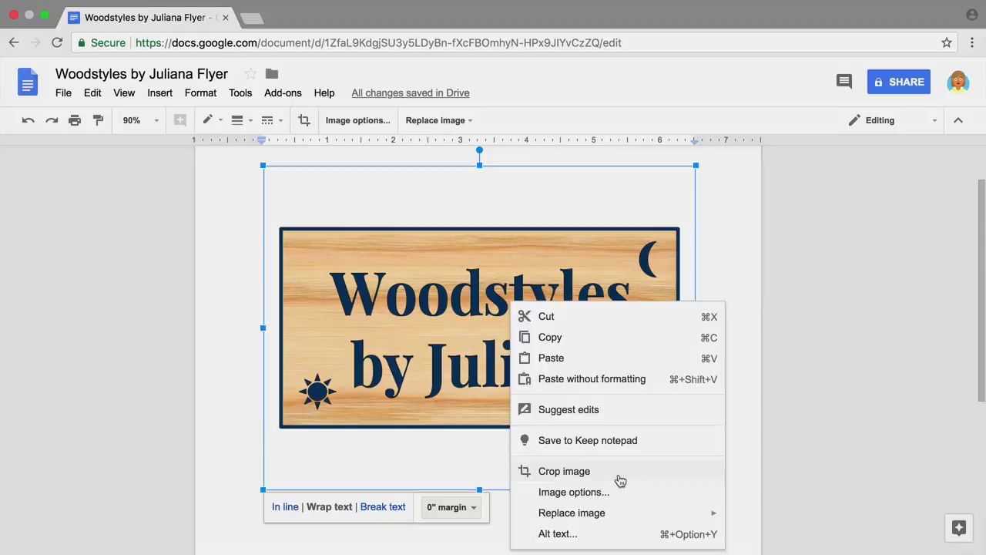
left_click(620, 471)
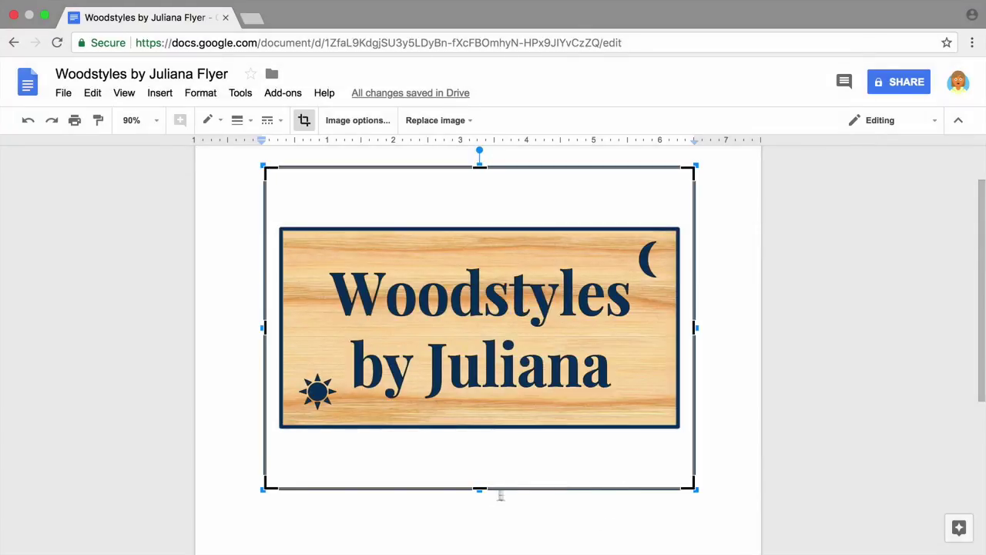
left_click_drag(485, 476, 484, 434)
left_click_drag(695, 301, 681, 300)
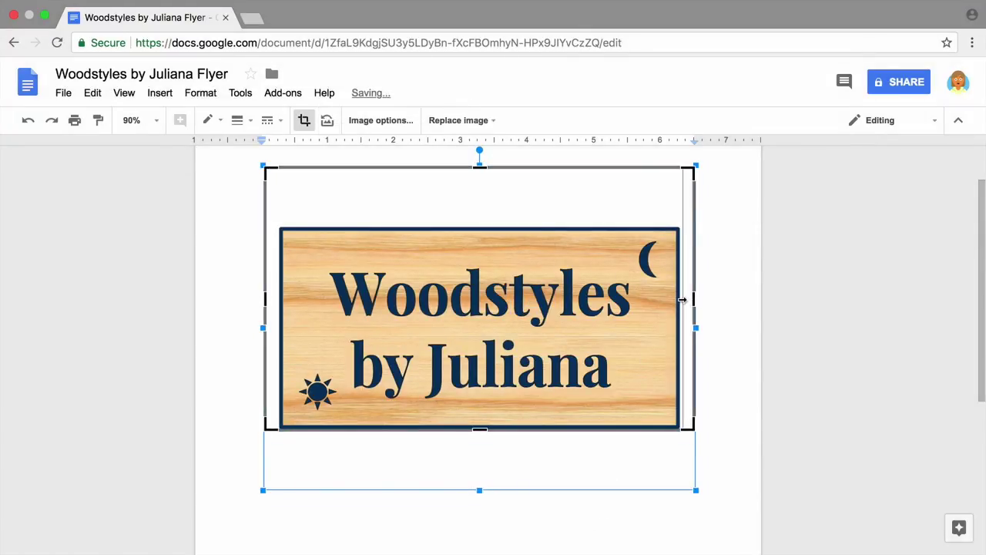
left_click_drag(473, 168, 471, 231)
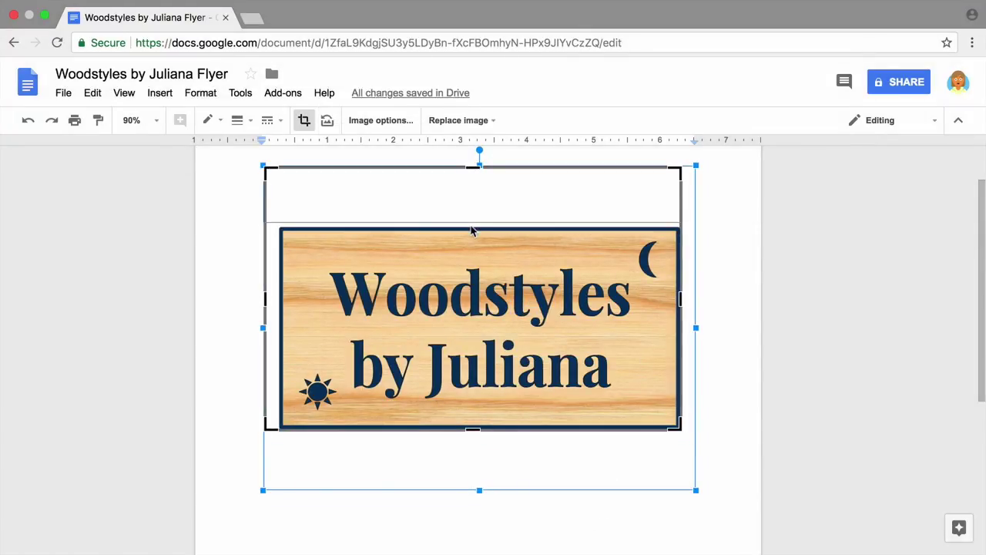
left_click_drag(264, 328, 278, 328)
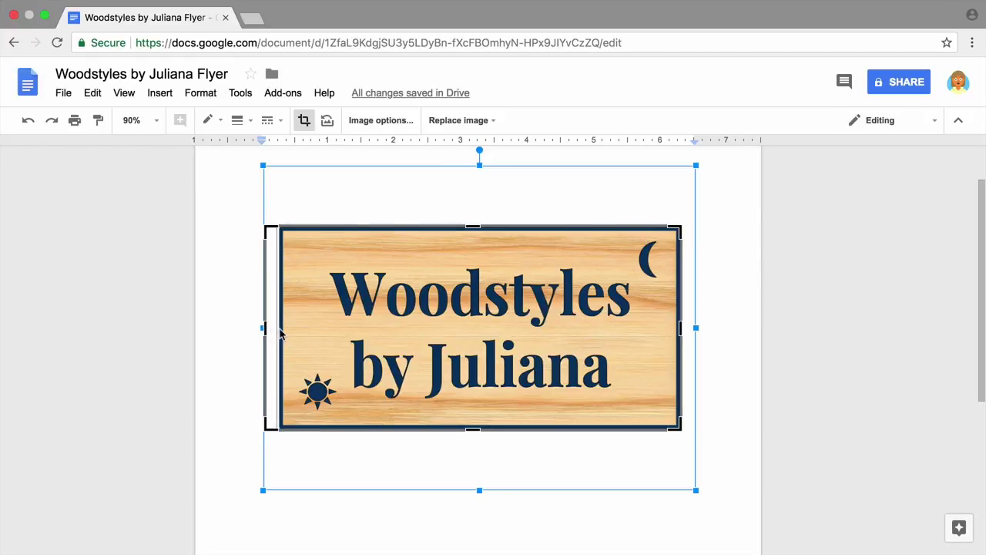
left_click(119, 334)
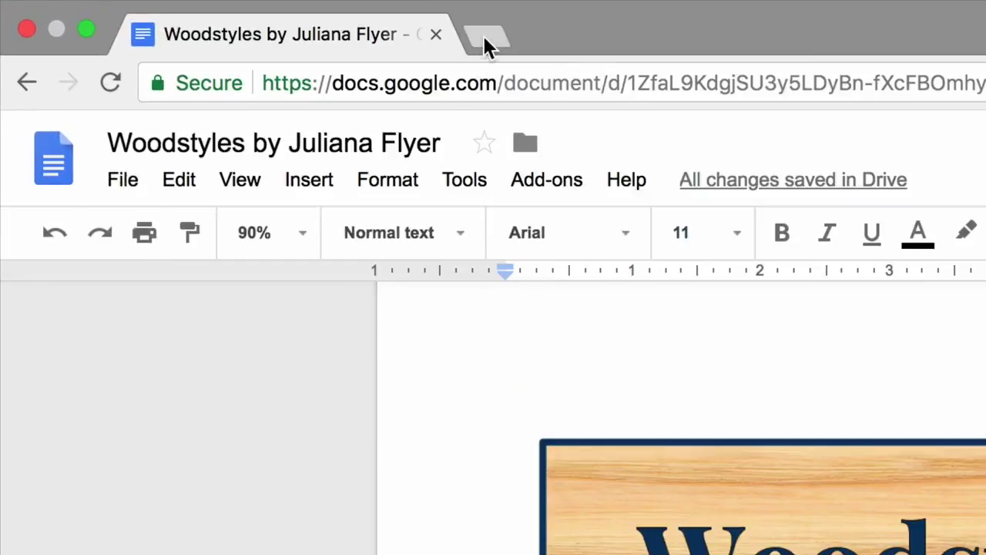
Open the Flyer Design Brainstorming document from drive.google.com in a new tab.
left_click(484, 38)
type("drive.google")
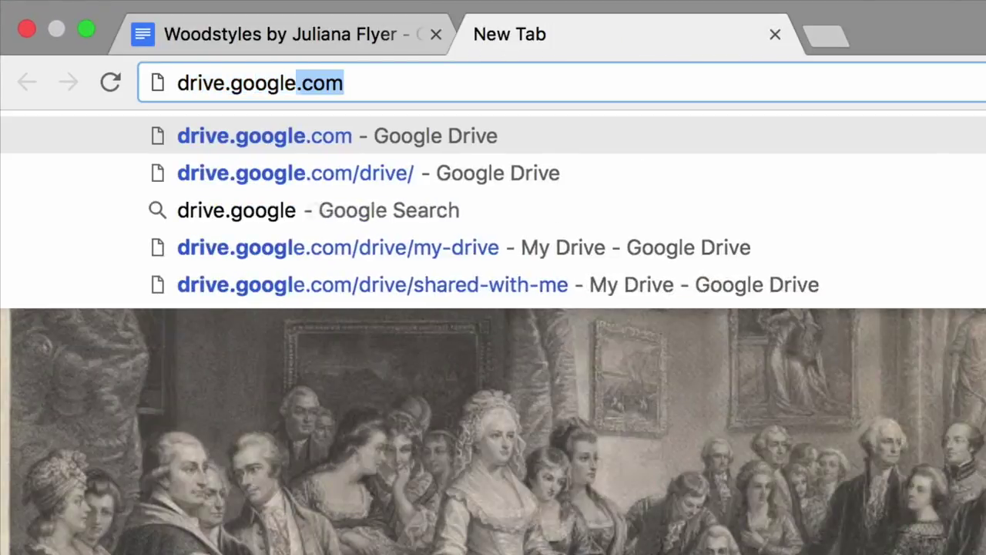
type(".com")
key("Return")
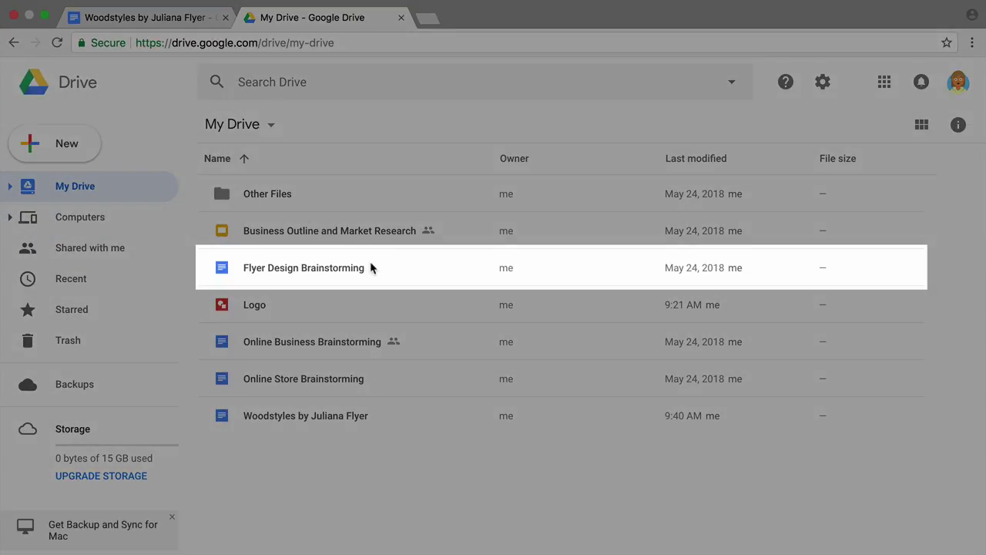
double_click(370, 264)
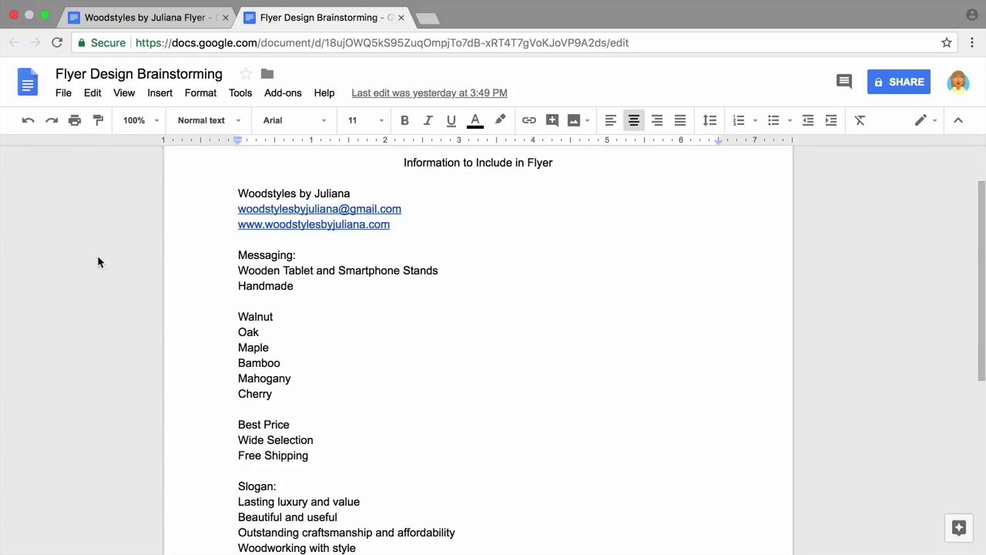
Copy its 'Wooden Tablet and Smartphone Stands' line.
left_click_drag(440, 270, 238, 270)
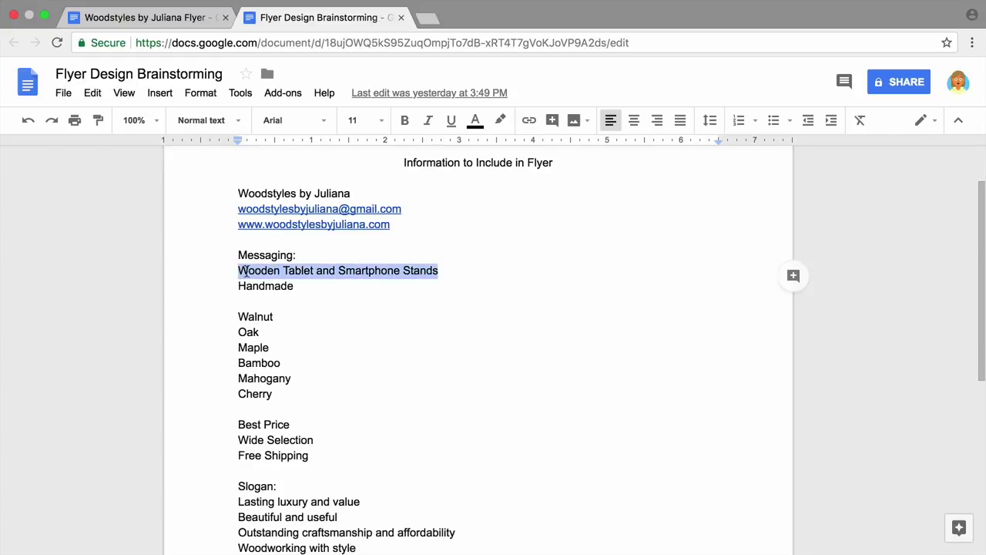
right_click(247, 273)
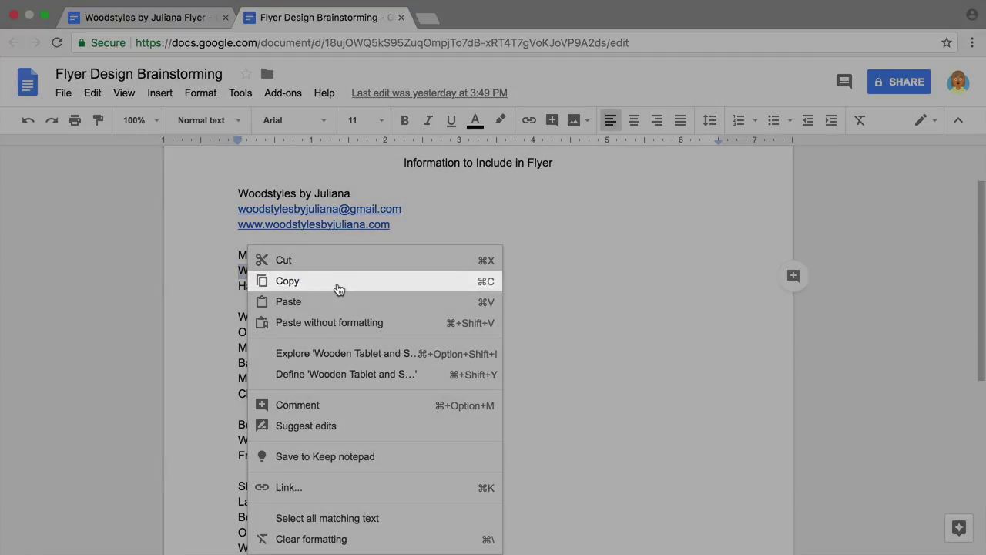
left_click(339, 283)
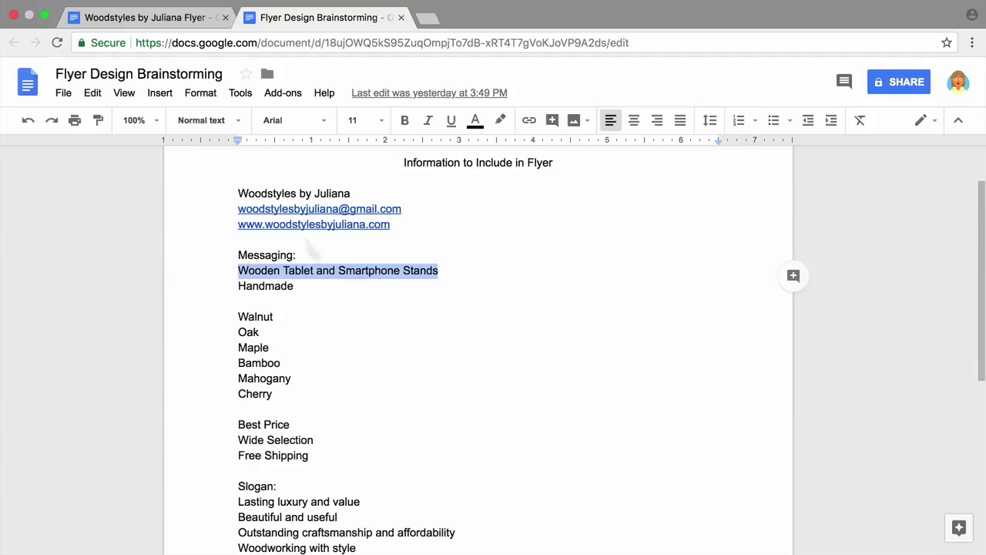
Paste the copied line at the top of the flyer and move the logo below it.
left_click(193, 26)
right_click(274, 170)
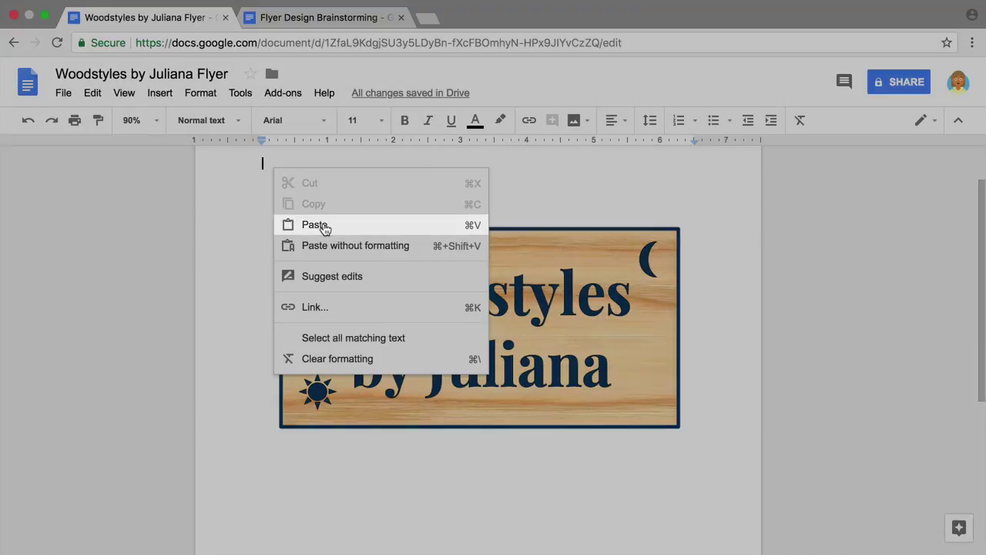
left_click(325, 223)
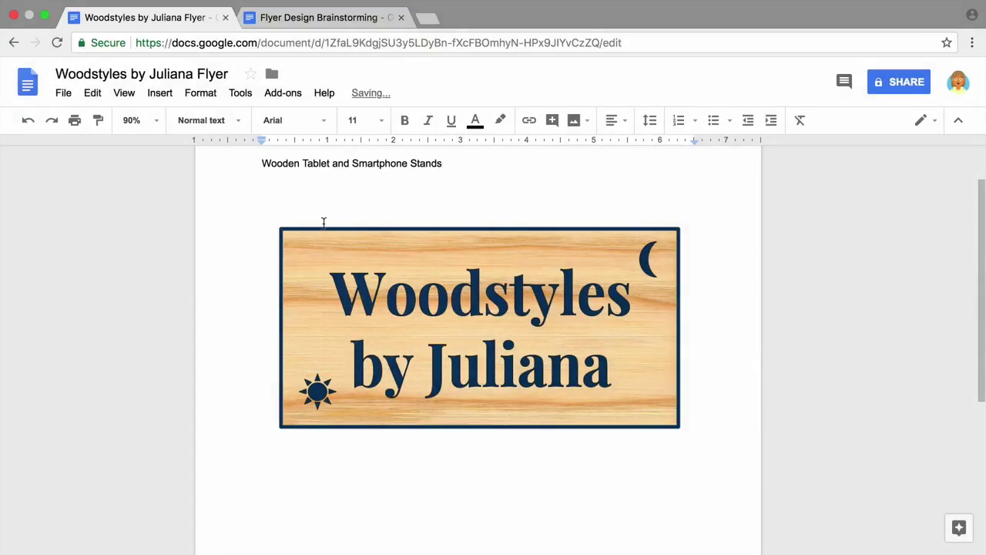
mouse_move(313, 247)
left_mouse_down()
mouse_move(310, 213)
mouse_move(321, 217)
left_mouse_up()
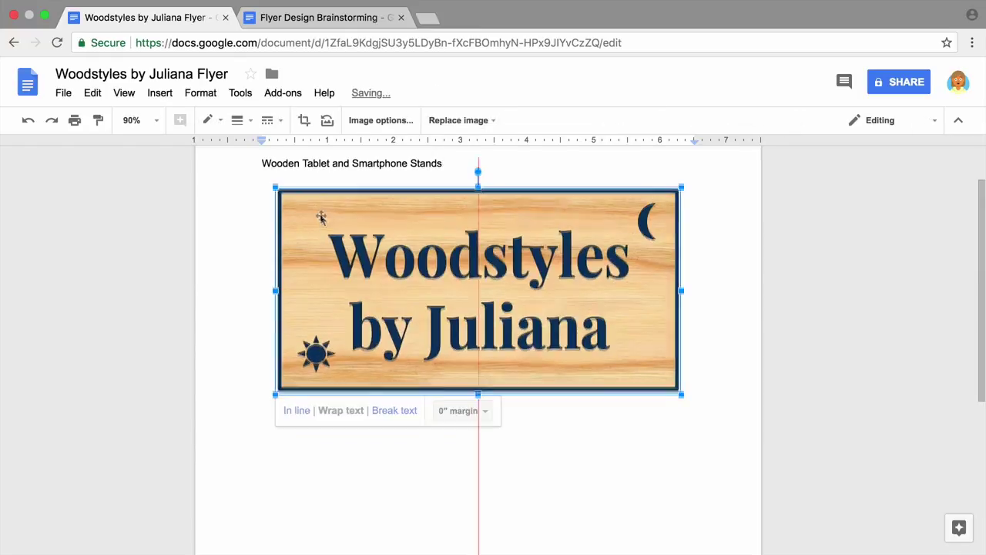
left_click(474, 435)
Prefix 'Stylish and Sturdy Handmade' to the headline and set it in Candal, size 14.
key("Return")
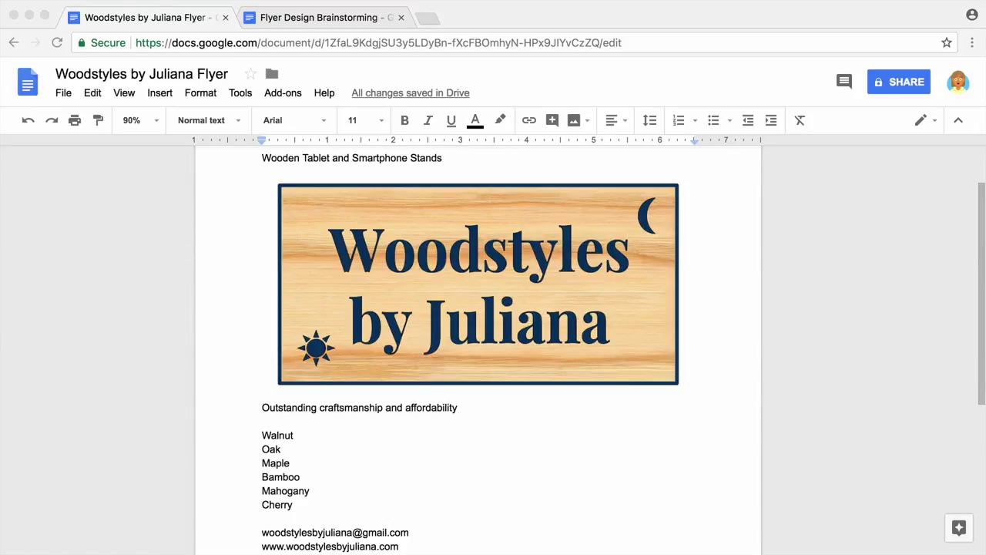
type("Sty")
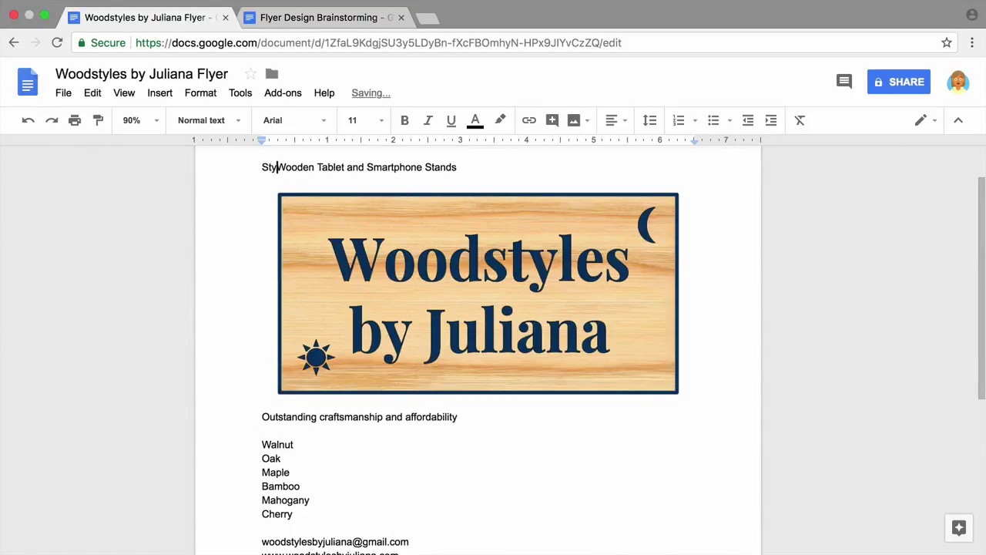
type("lish and Stur")
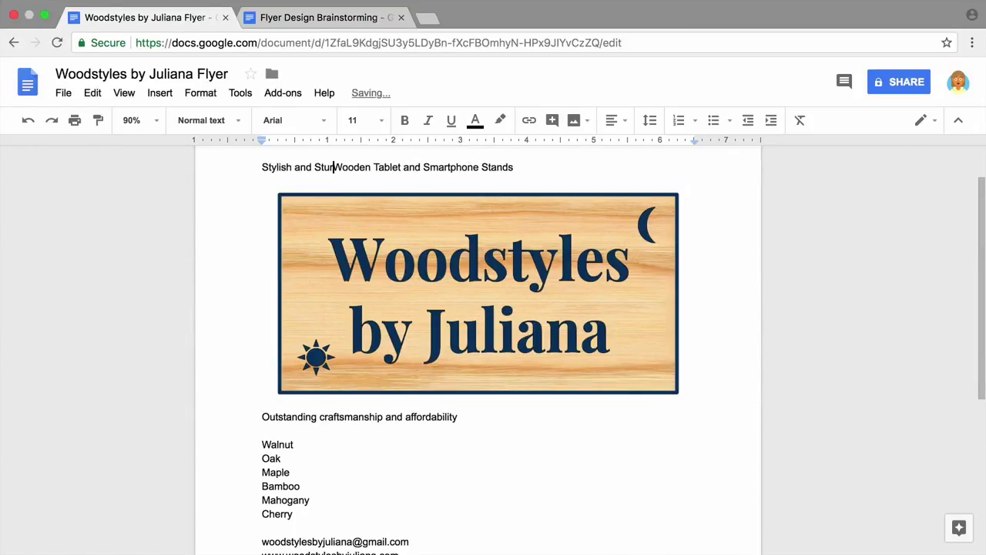
type("dy Handmade")
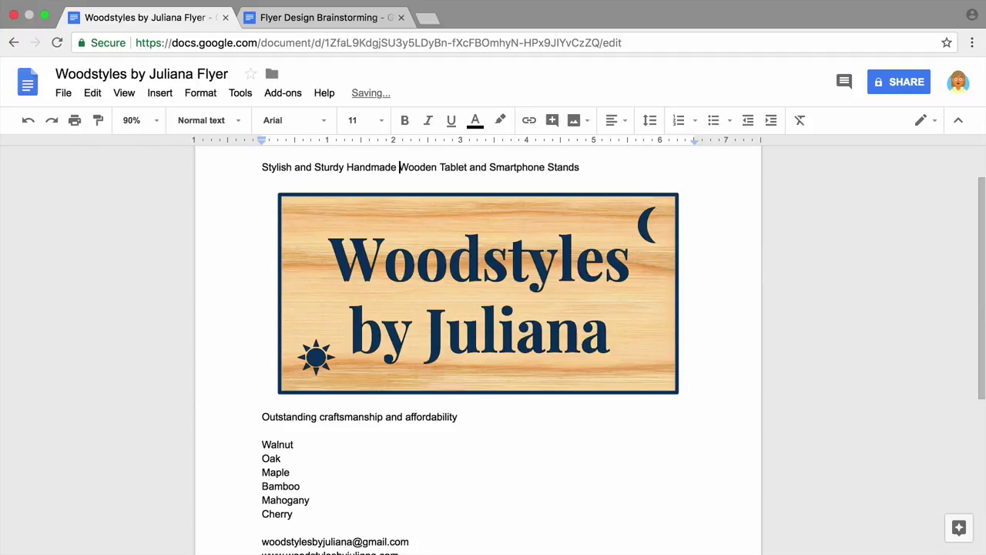
left_click_drag(262, 167, 603, 169)
left_click(327, 121)
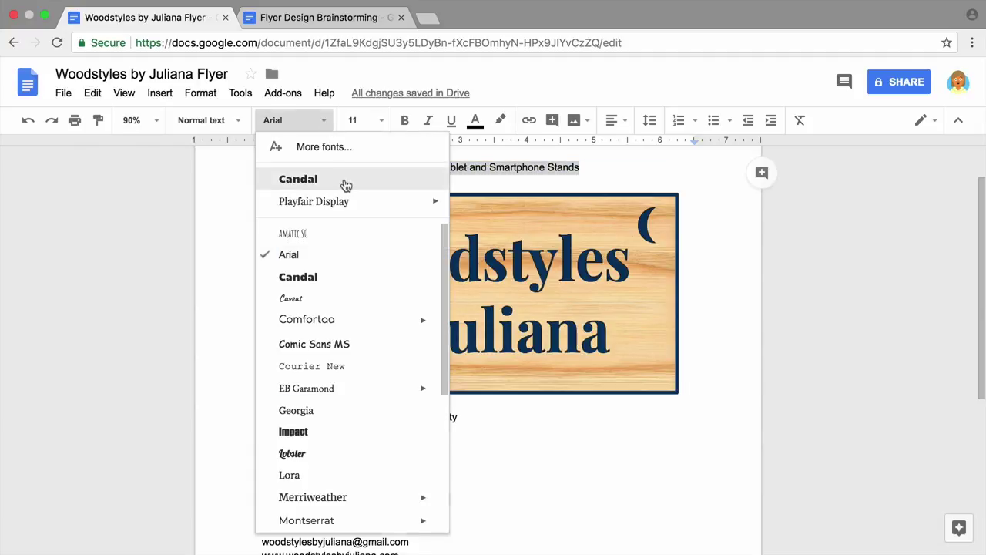
left_click(346, 185)
left_click(362, 121)
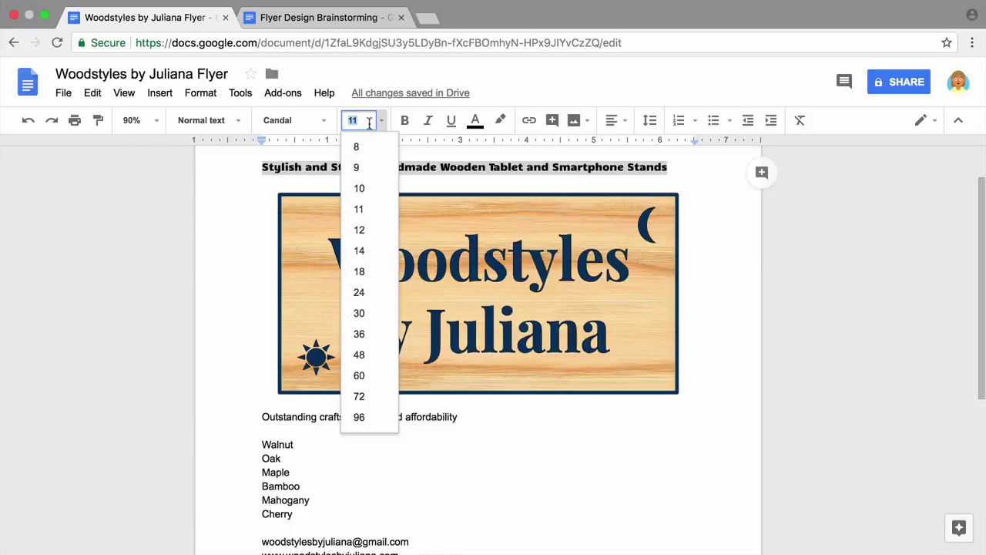
left_click(366, 120)
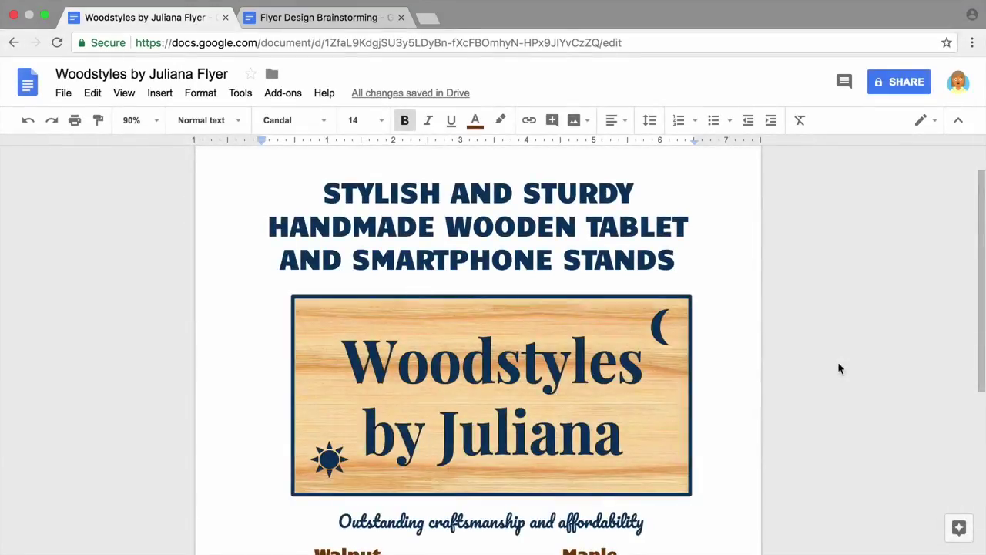
scroll(838, 363, "down", 1)
scroll(838, 364, "down", 2)
scroll(838, 364, "down", 2)
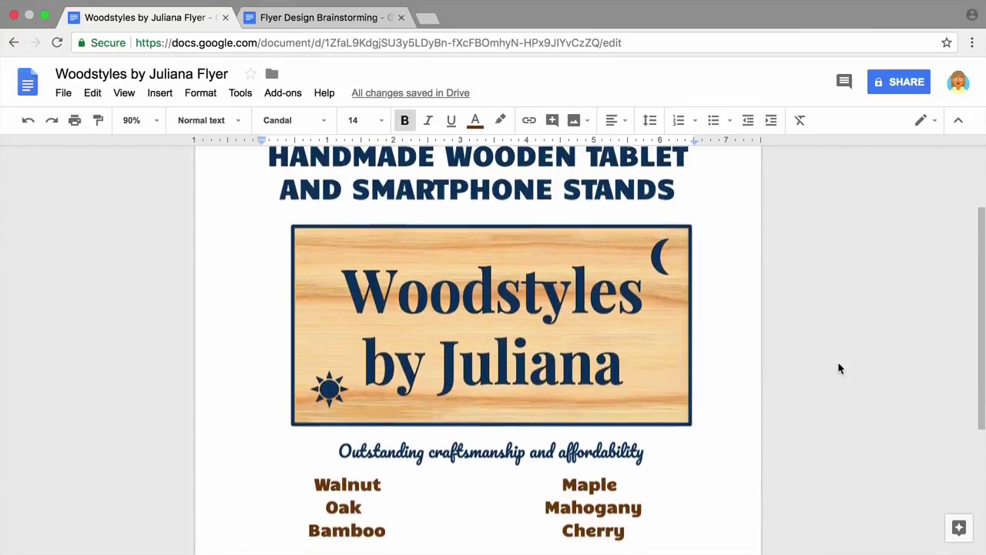
scroll(838, 363, "down", 2)
scroll(838, 364, "down", 1)
scroll(838, 364, "down", 1)
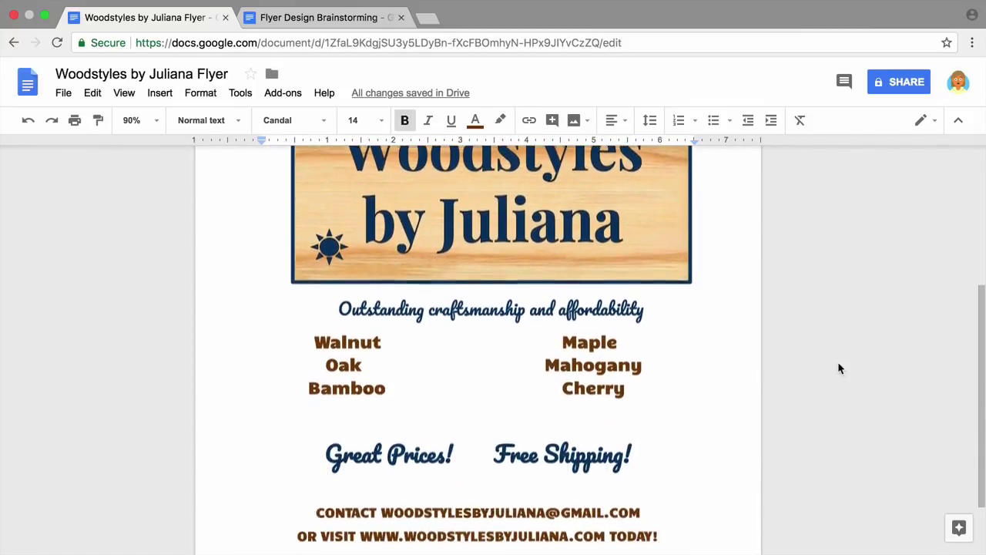